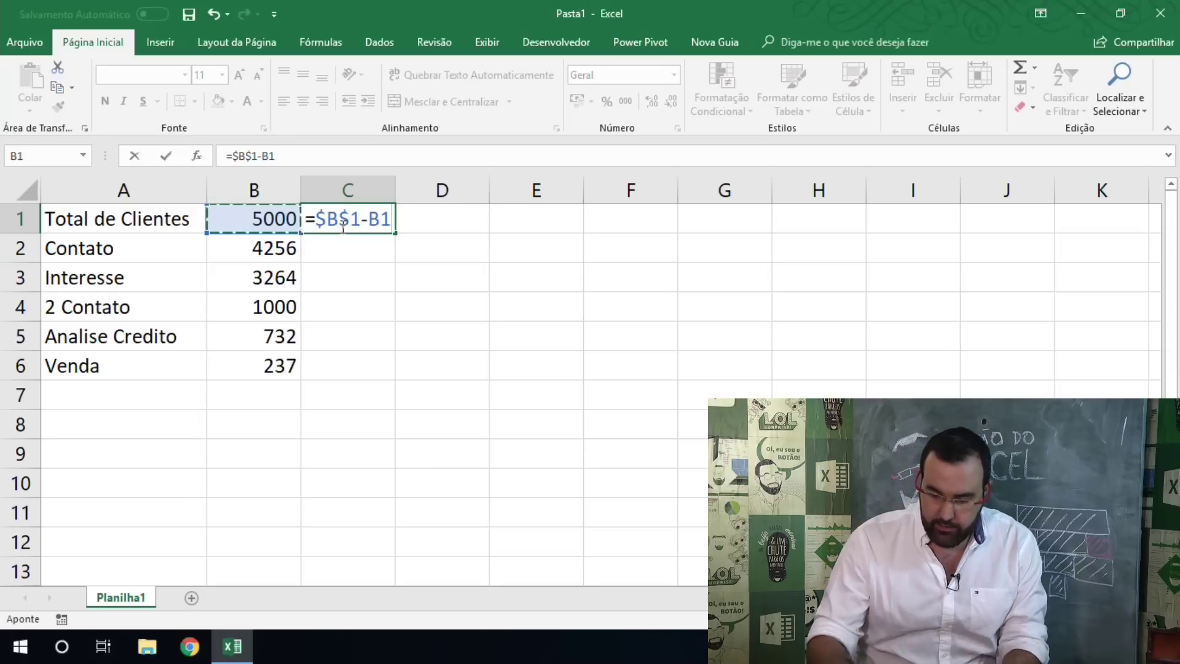
Fill the formula =$B$1-B1 from C1 down to C6.
left_click_drag(341, 226, 393, 236)
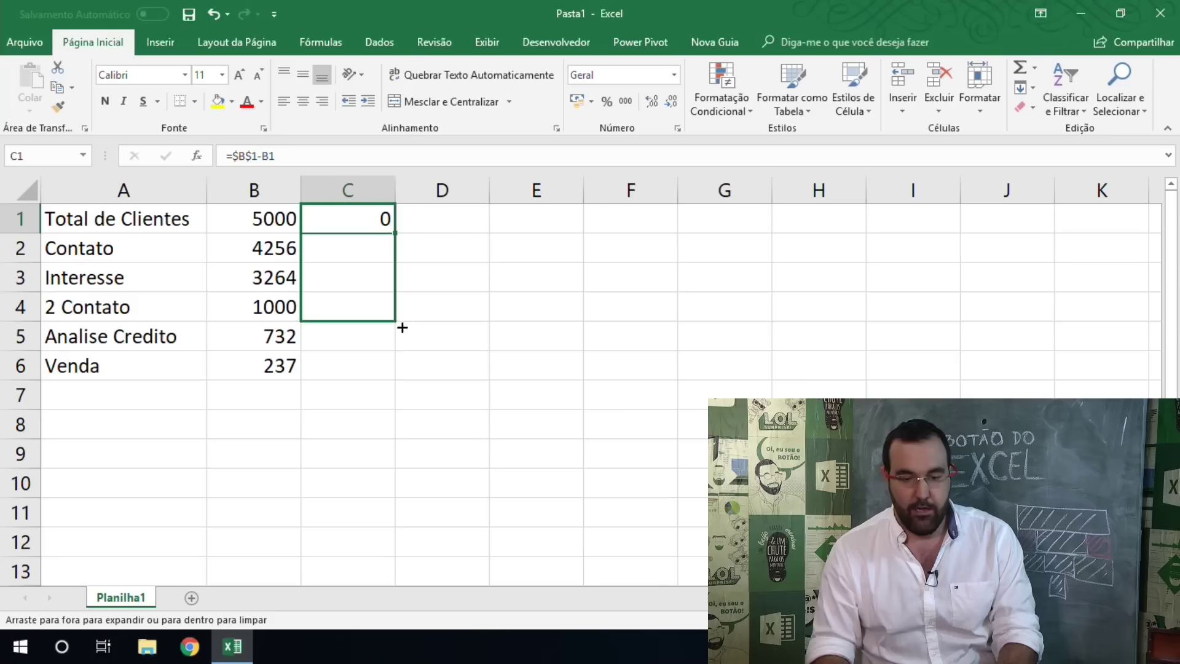
left_click_drag(400, 327, 398, 370)
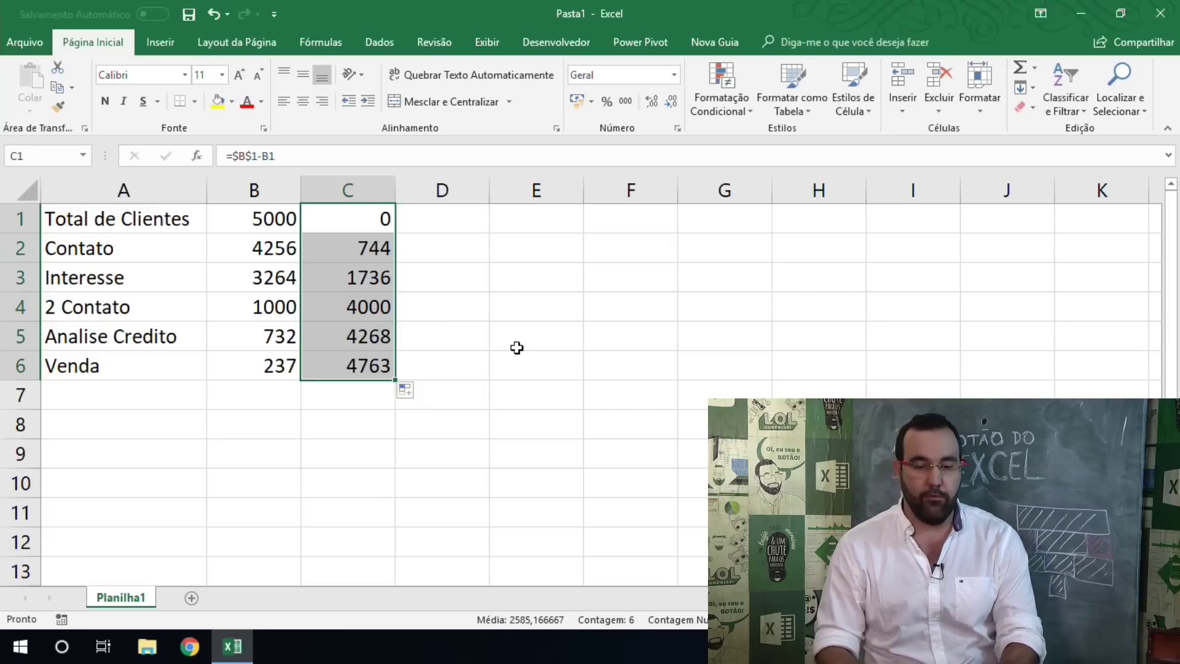
Insert a 2D stacked bar chart from the values in B1:B6.
left_click_drag(268, 367, 247, 205)
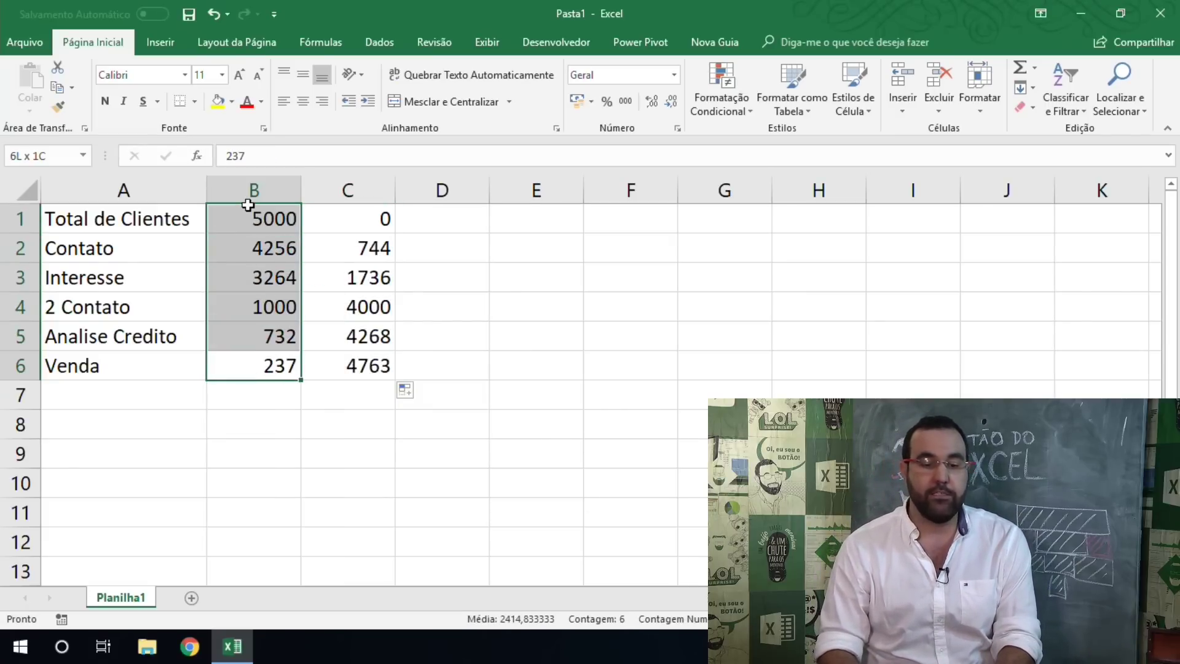
left_click(152, 39)
left_click(458, 70)
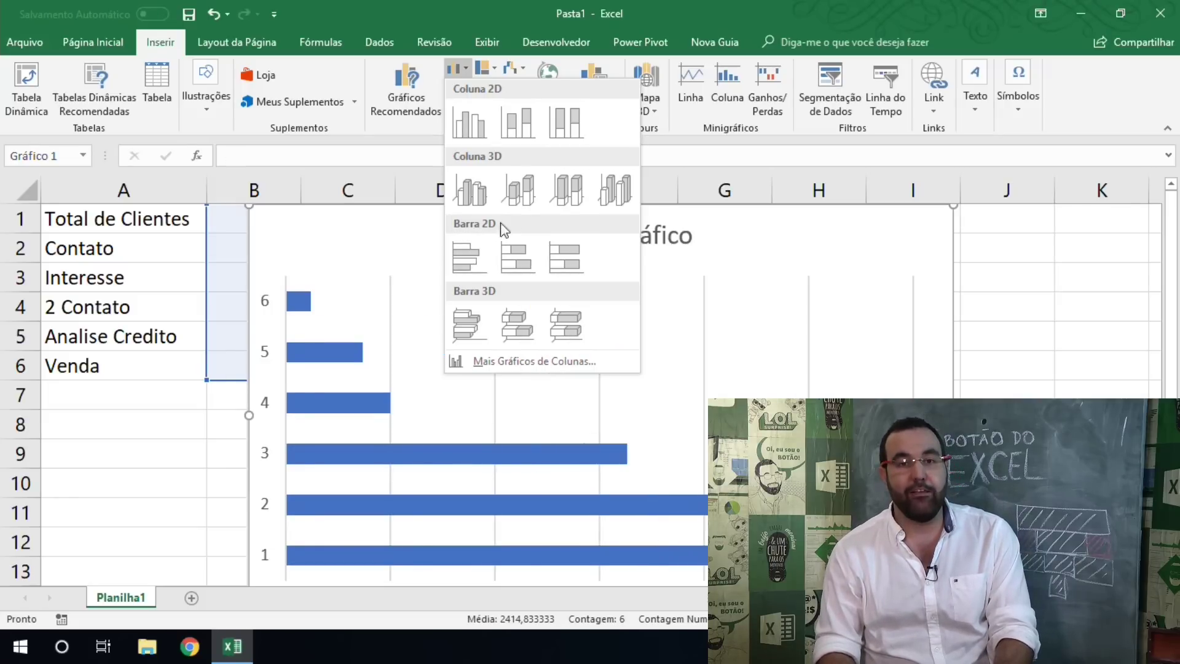
left_click(509, 262)
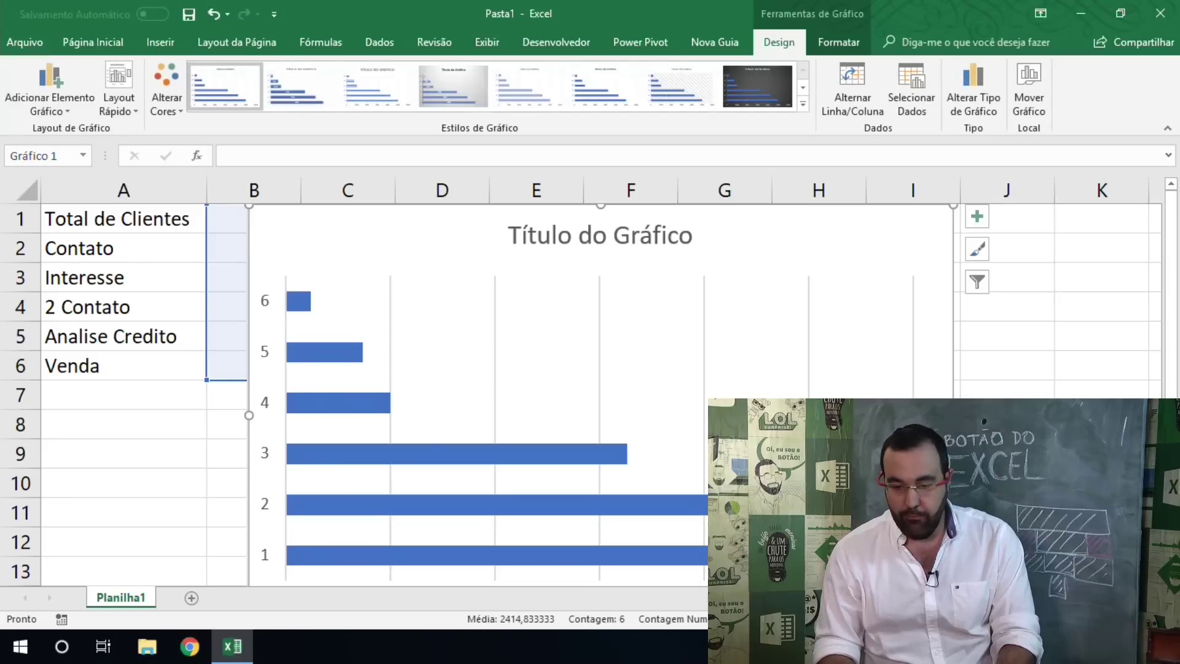
Remove the chart's title and shrink the chart so it sits beside the data table.
left_click_drag(953, 415, 673, 386)
scroll(673, 386, "down", 1)
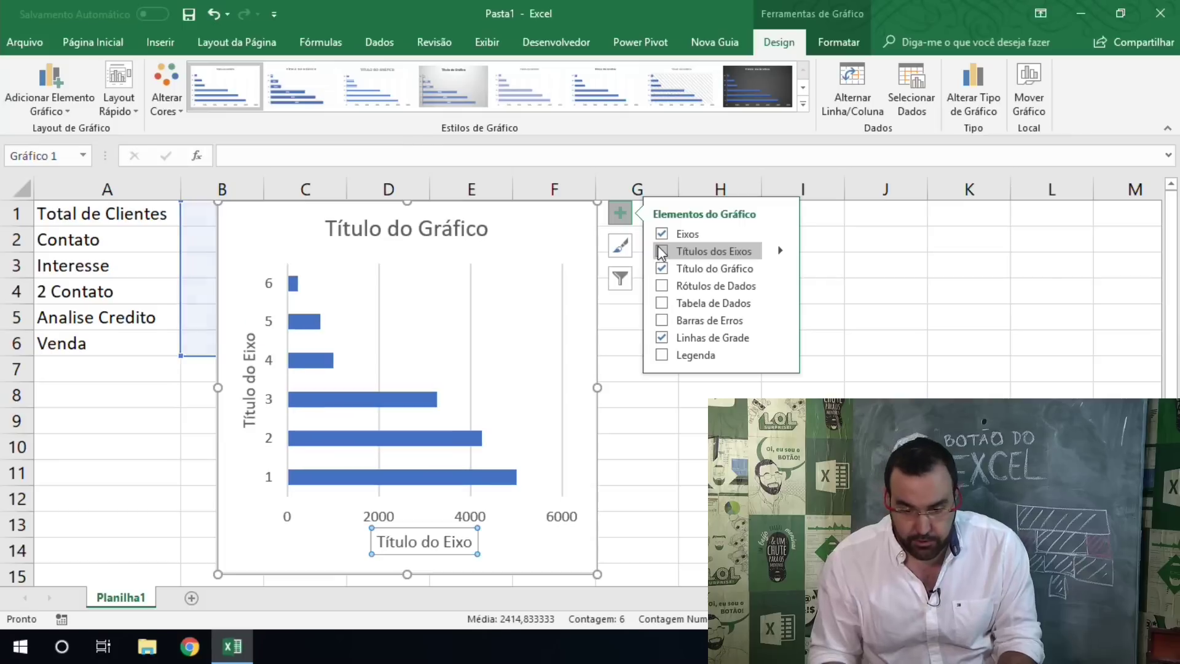
left_click(660, 249)
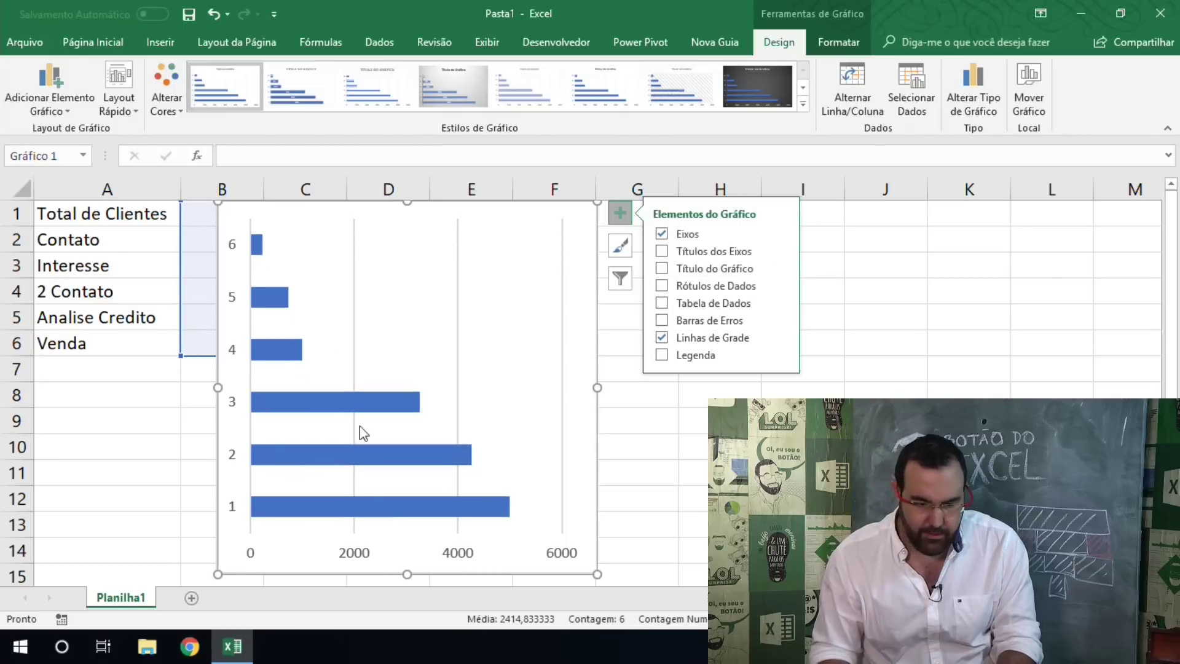
left_click_drag(406, 574, 407, 456)
left_click_drag(211, 371, 348, 377)
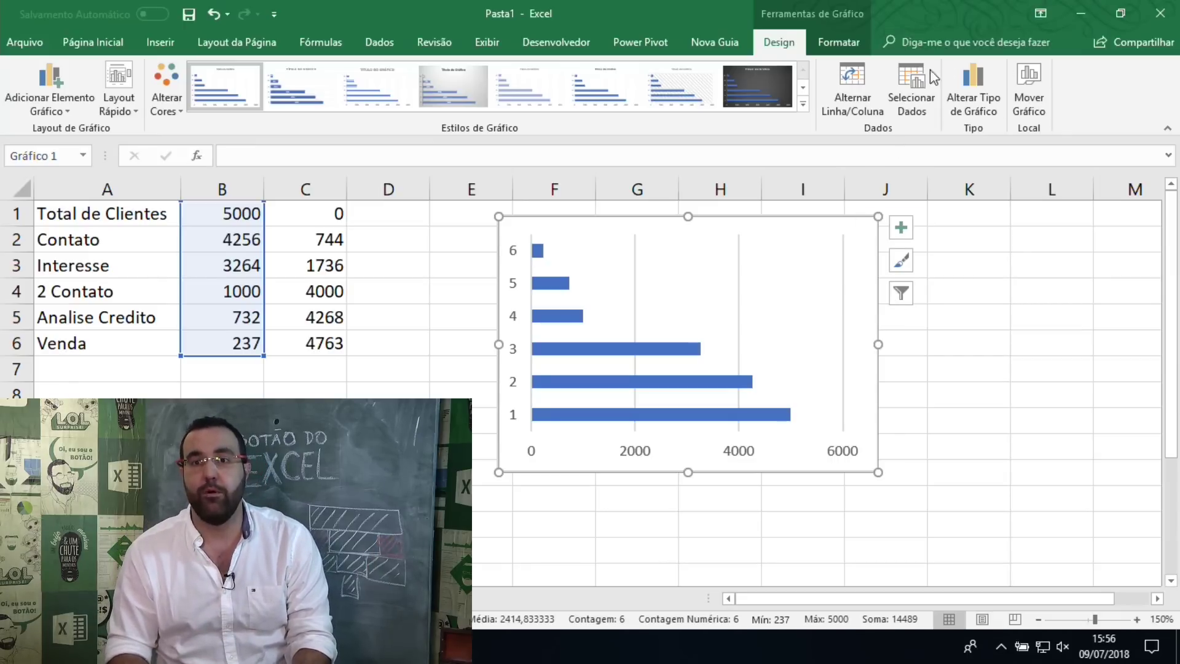
Add a second data series to the chart with the values =Planilha1!$C$1:$C$6.
left_click(897, 90)
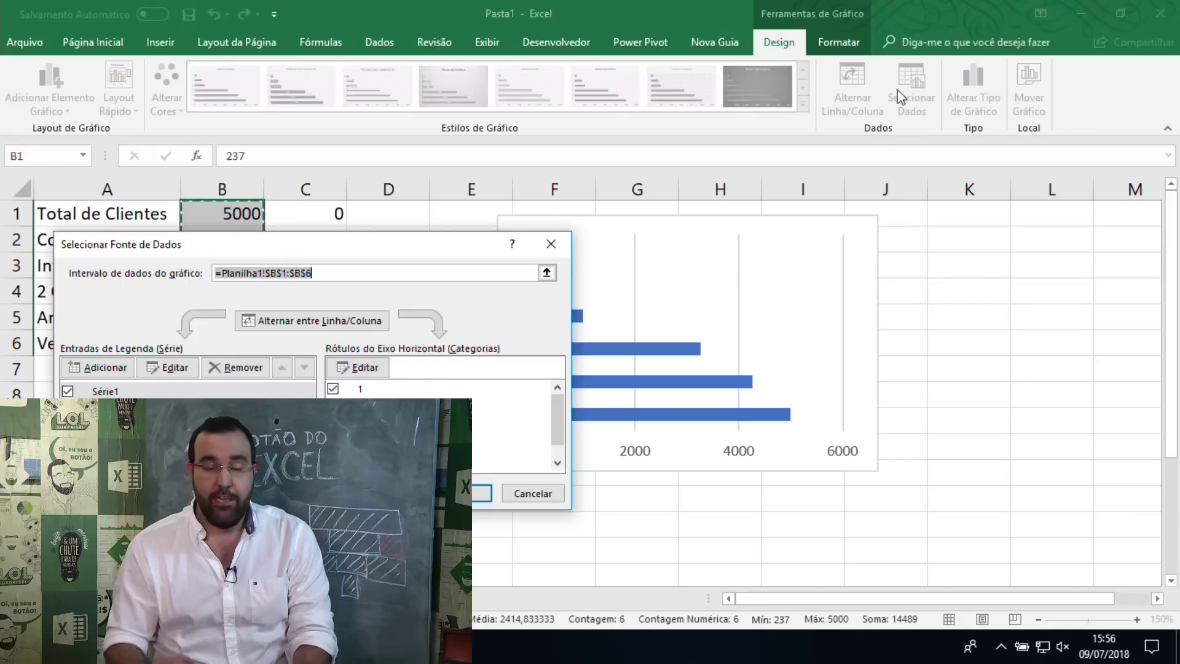
left_click_drag(297, 254, 659, 192)
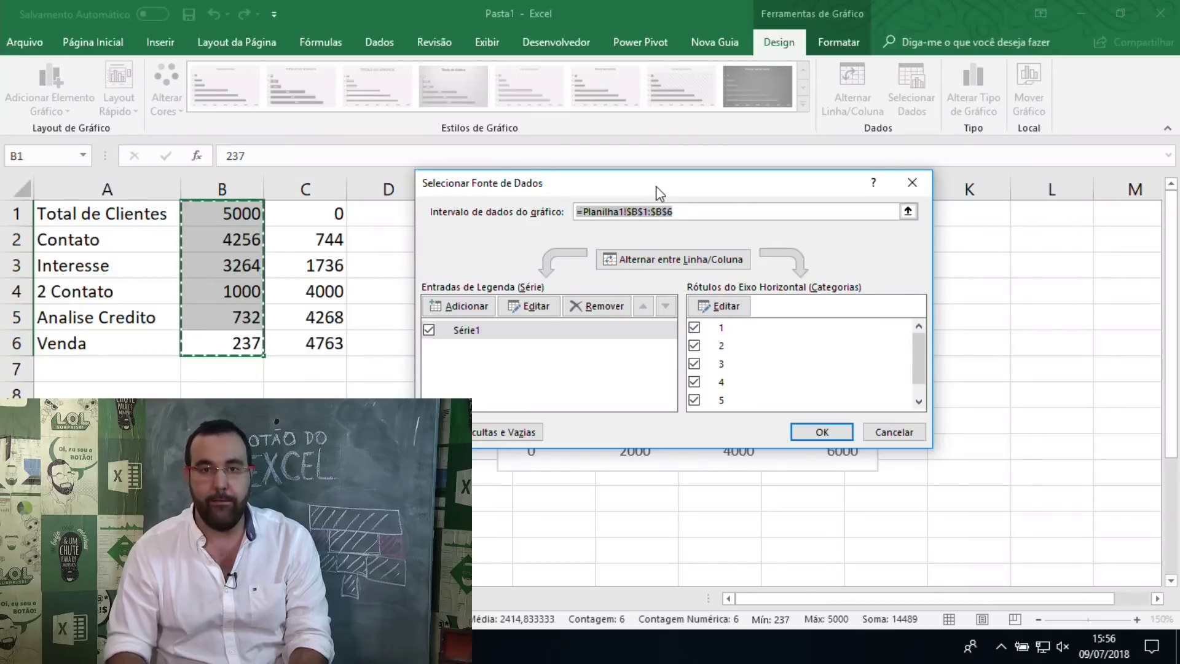
left_click(458, 305)
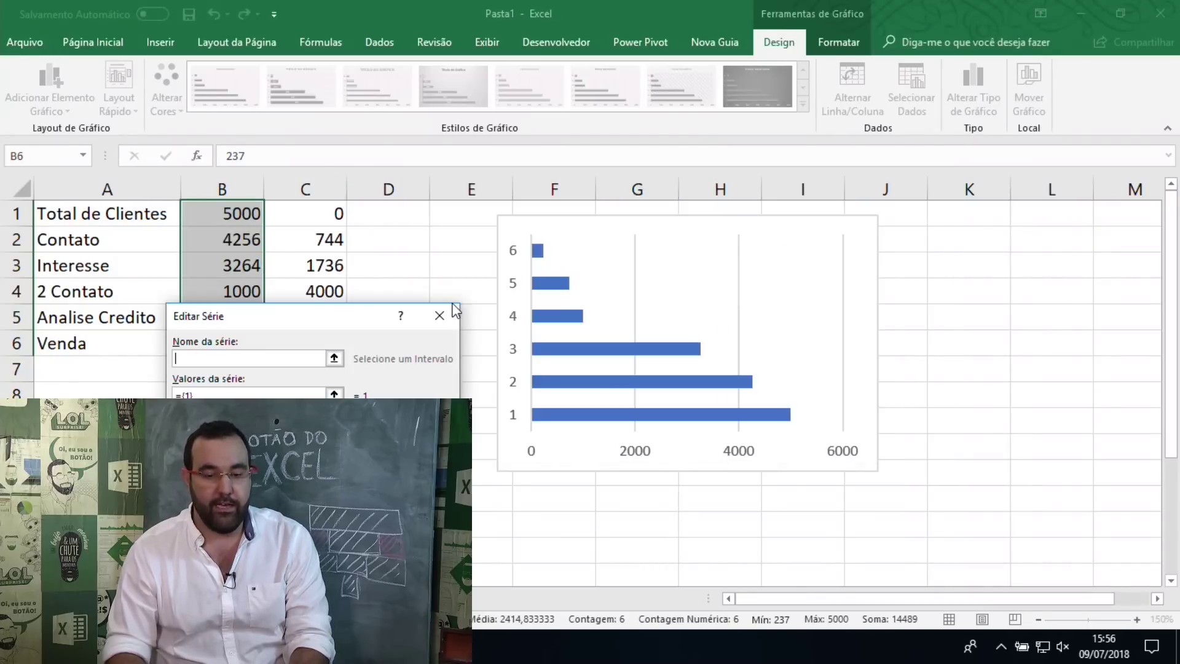
left_click_drag(306, 319, 744, 163)
left_click(768, 234)
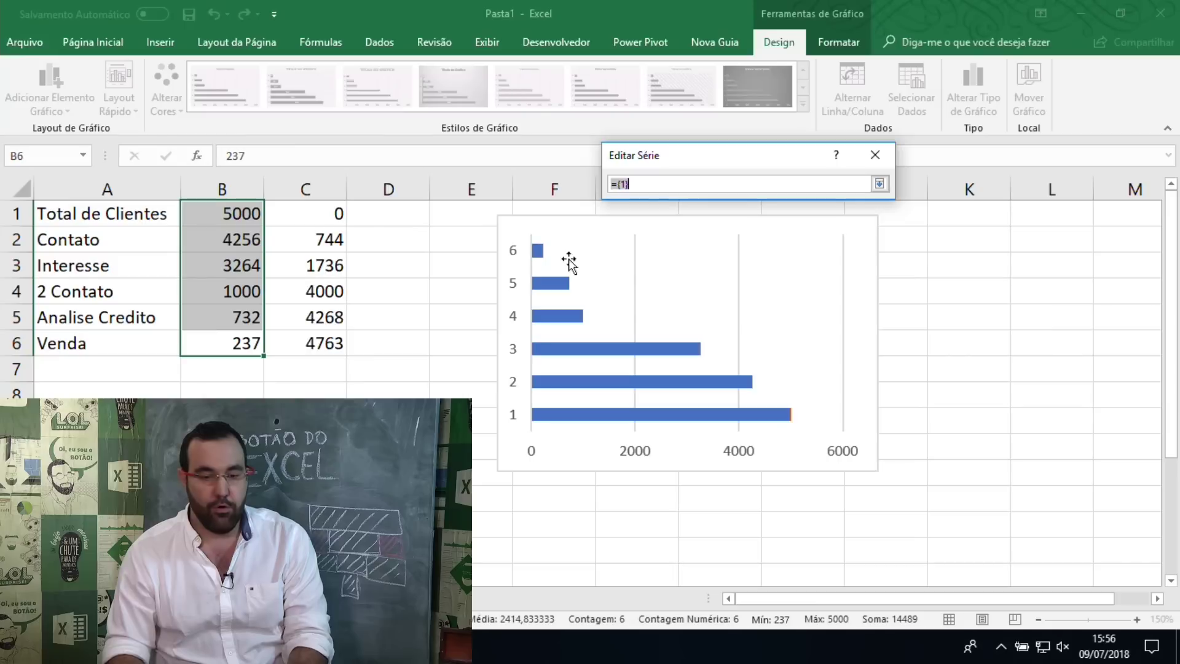
left_click_drag(317, 220, 329, 342)
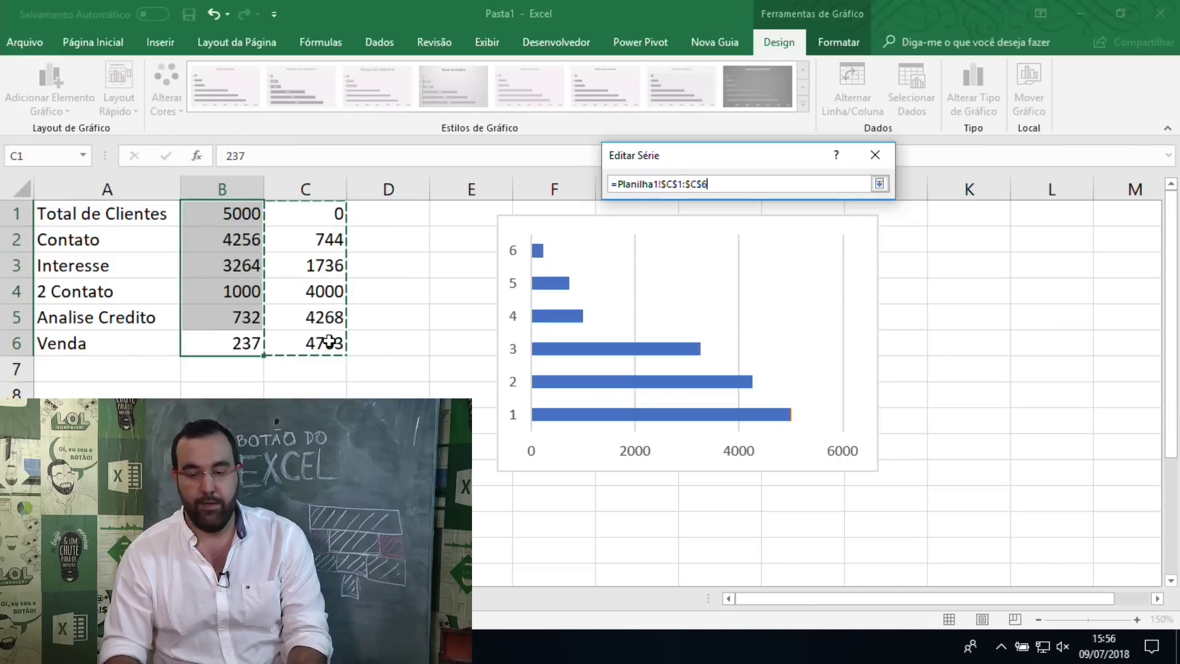
key("Return")
left_click(785, 261)
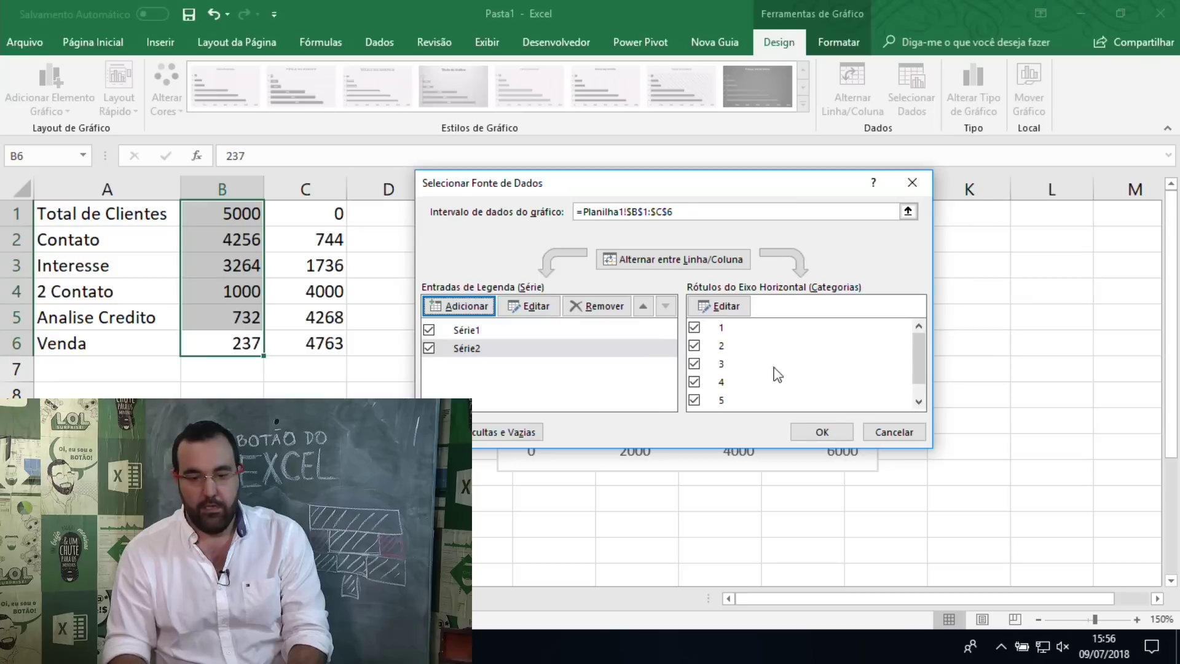
left_click(821, 430)
Change the formula in C1 to =($B$1-B1)/2 and fill it down to C6.
left_click(308, 266)
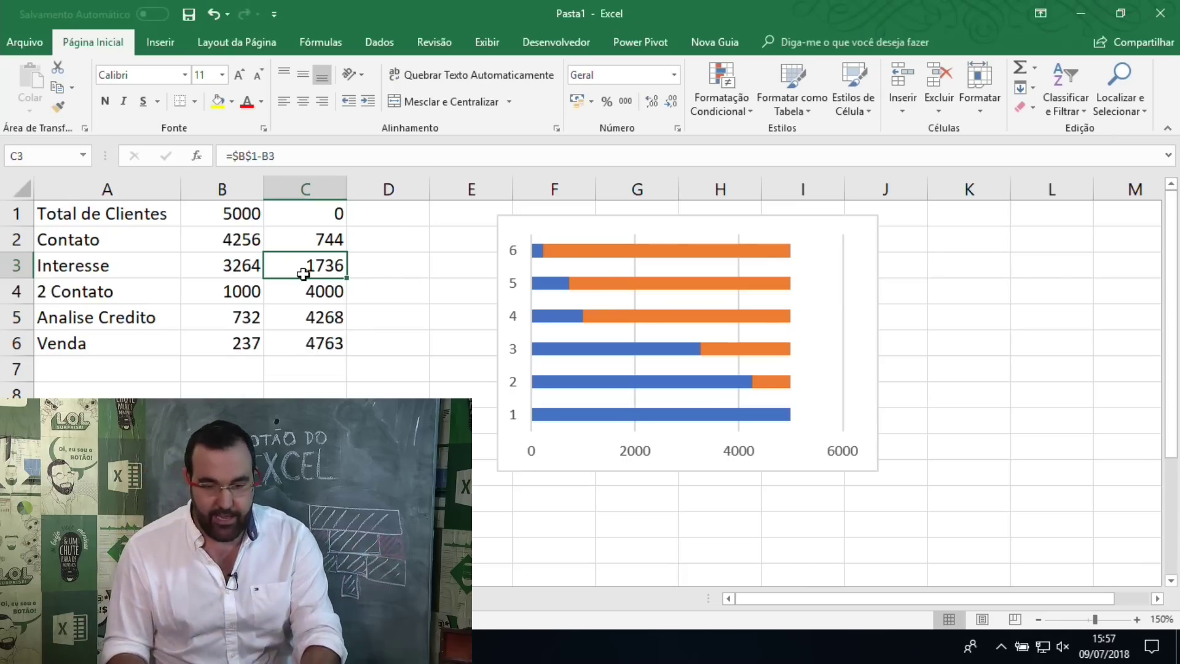
key("Up")
key("Up")
key("F2")
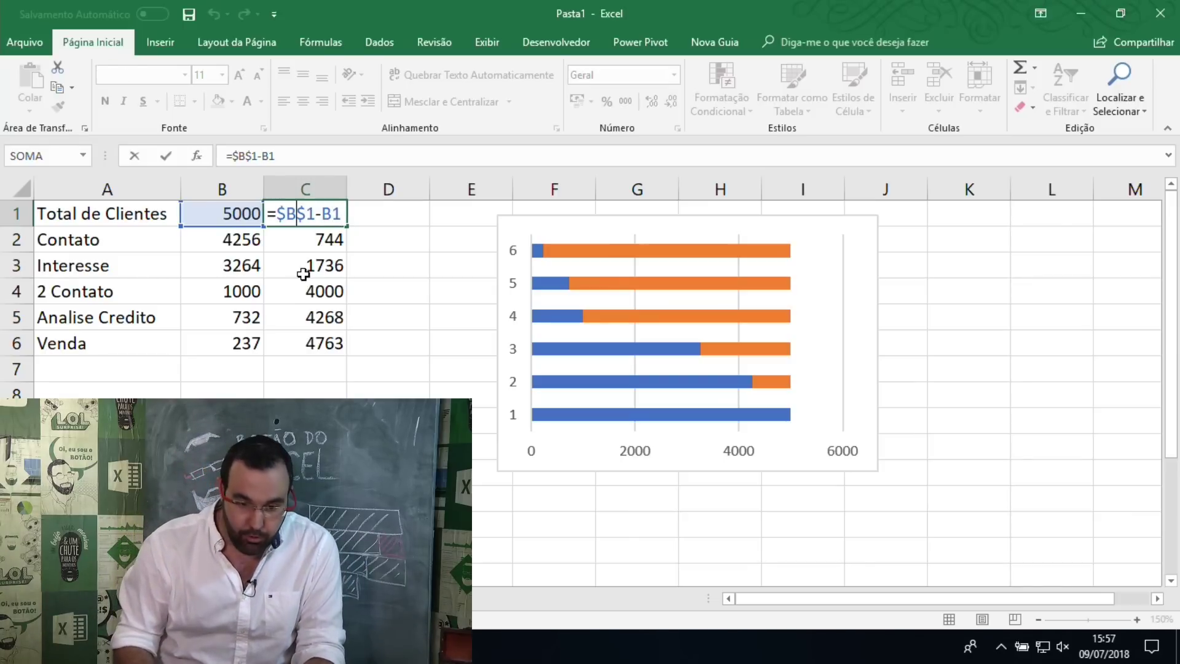
type("(")
type(")/2")
key("Return")
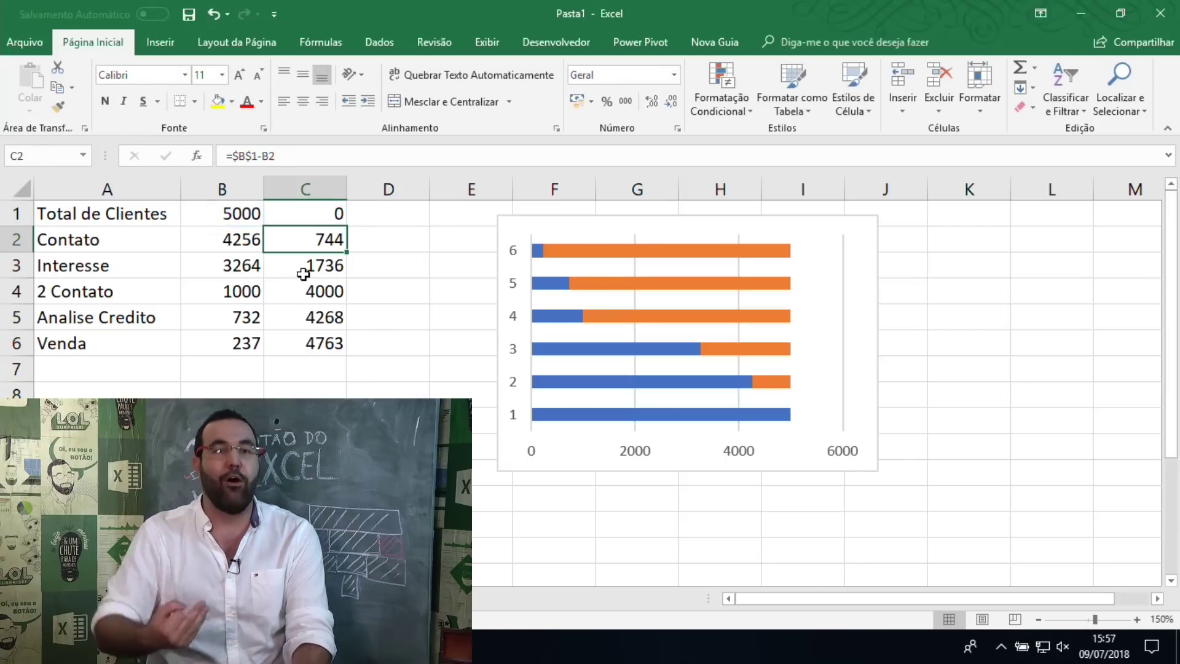
left_click(334, 221)
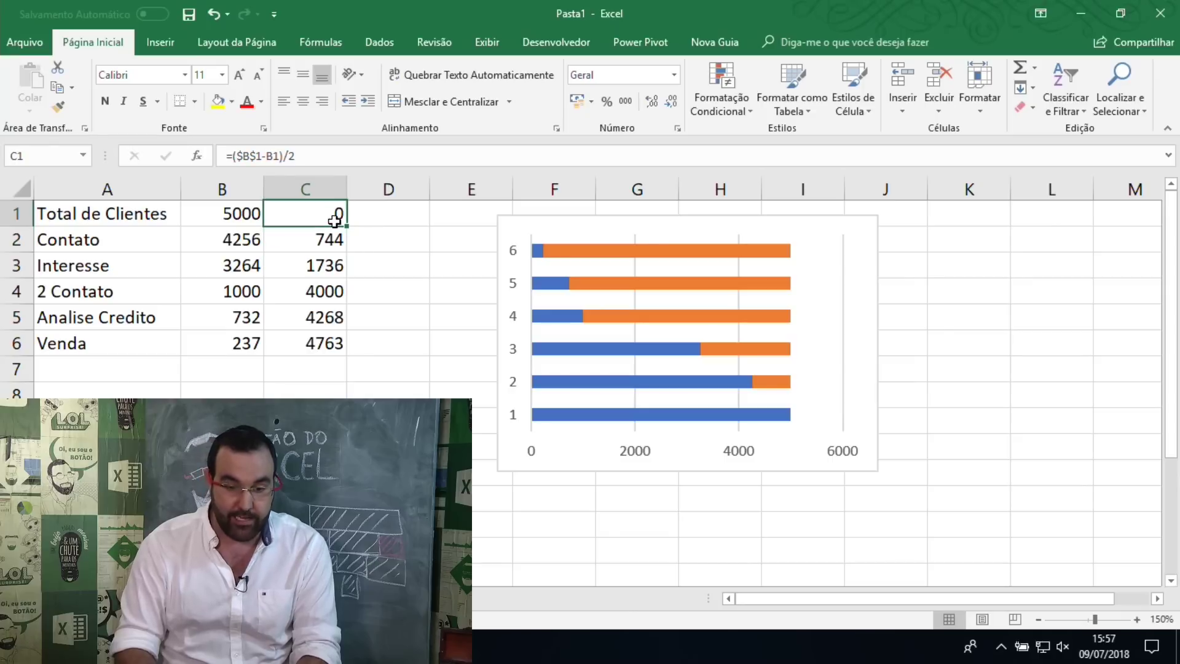
double_click(345, 226)
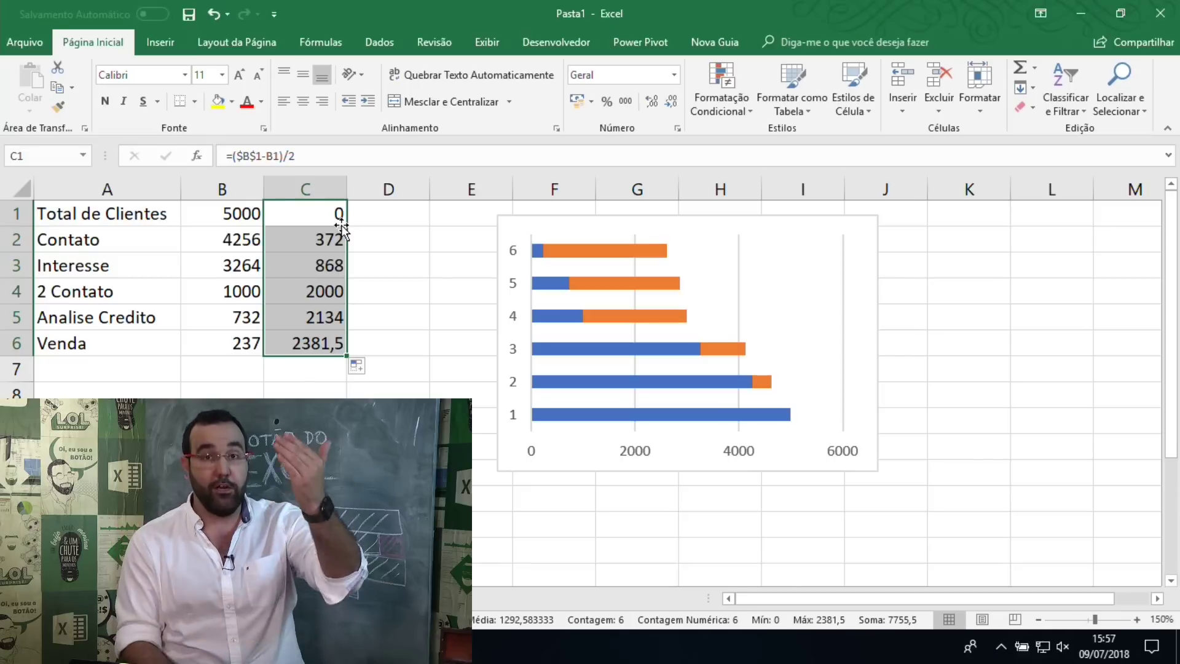
Add a third data series to the chart, reusing the values in C1:C6.
left_click(676, 225)
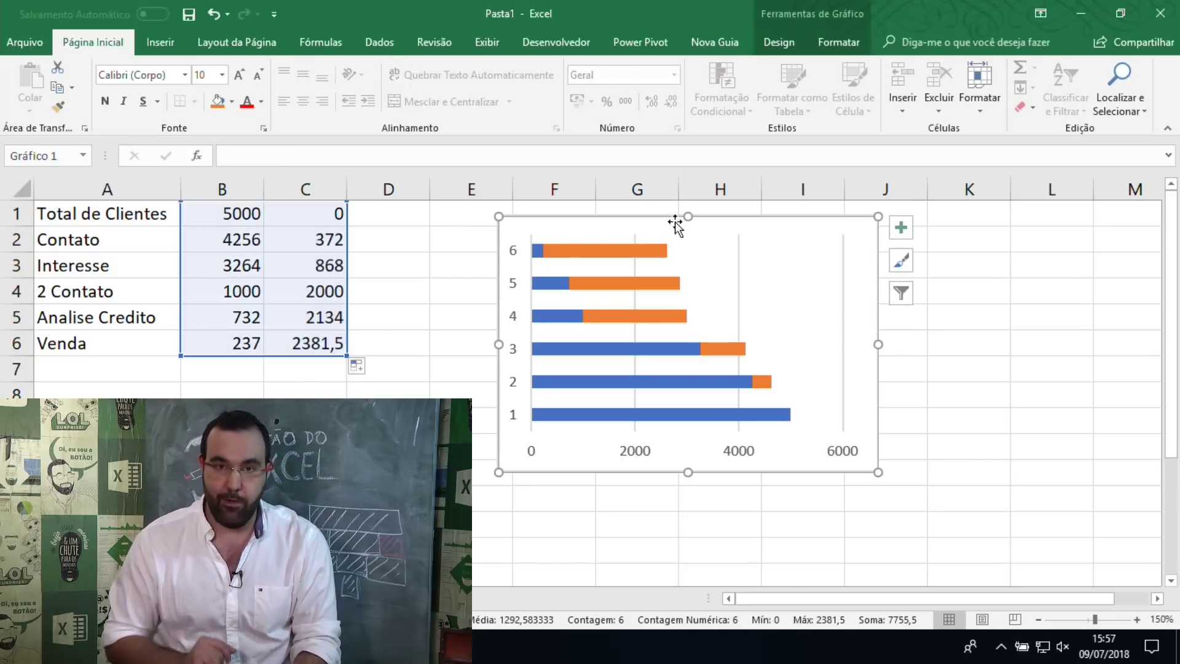
right_click(676, 225)
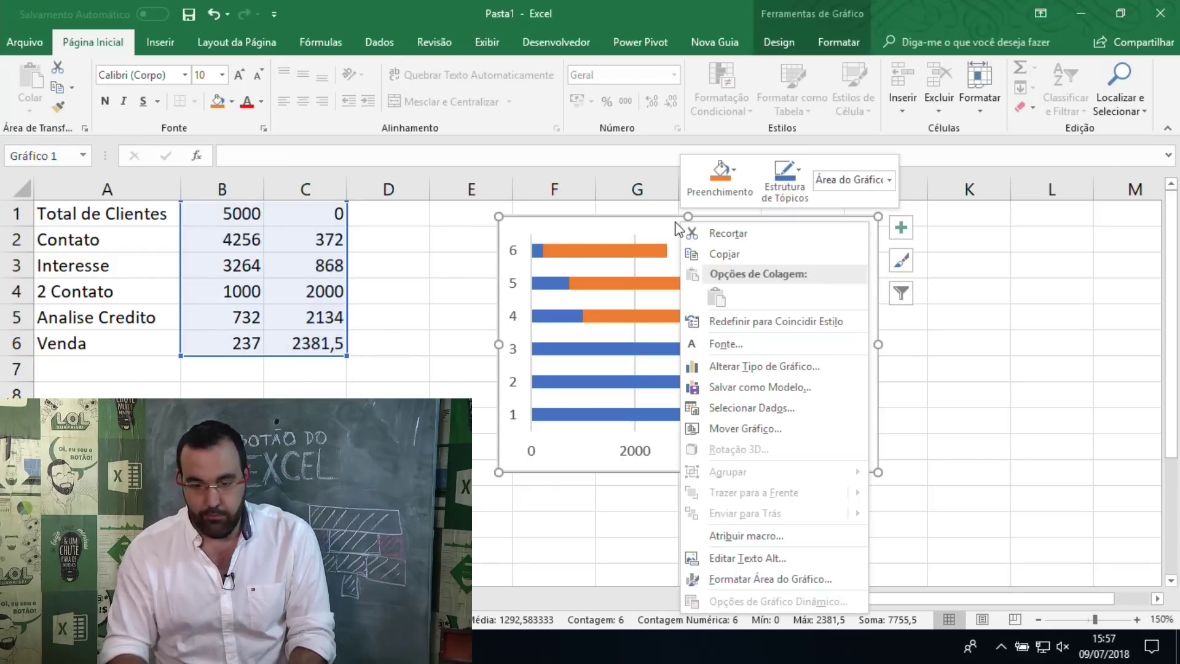
left_click(757, 407)
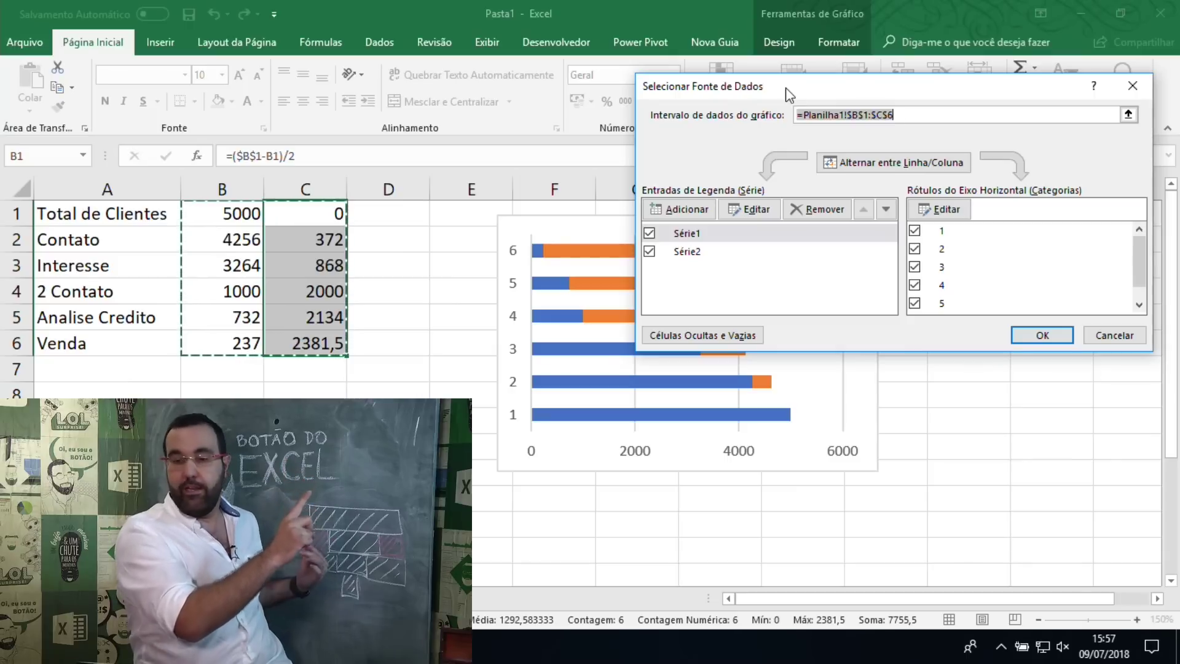
left_click(691, 210)
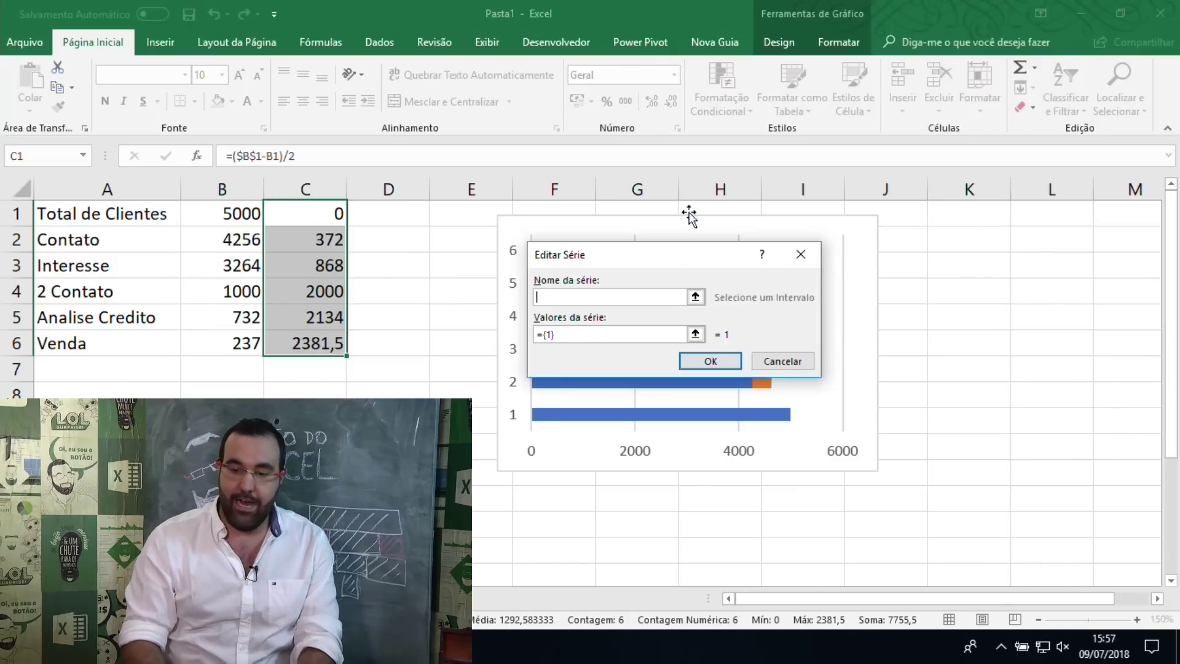
left_click(695, 333)
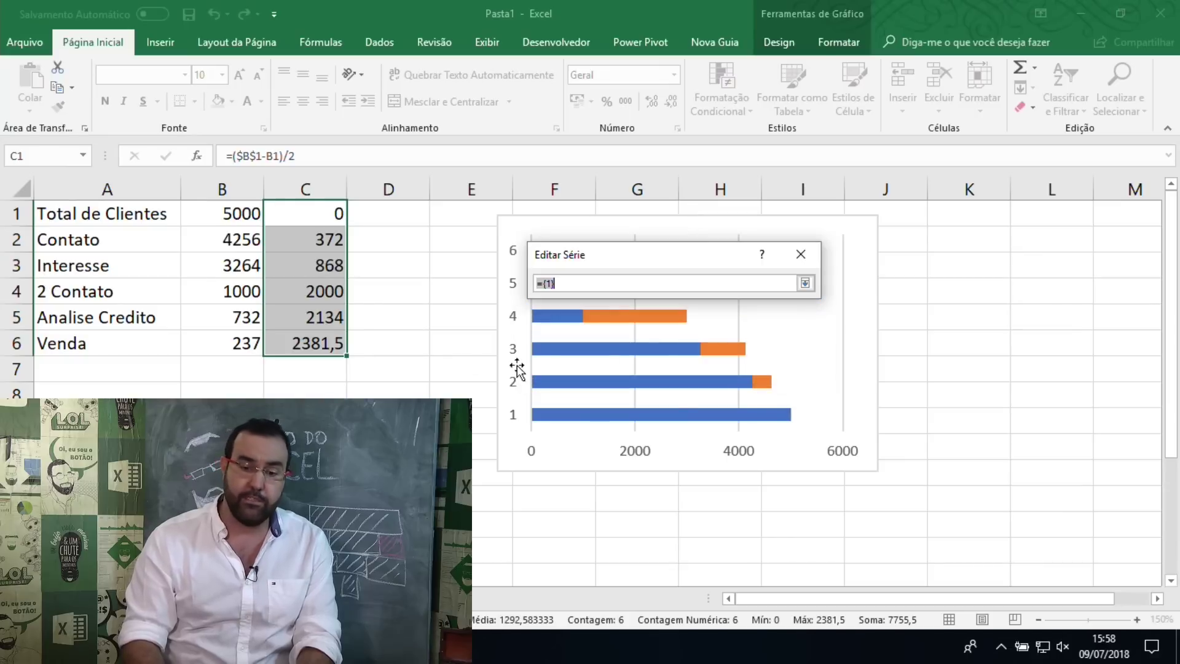
left_click(308, 351)
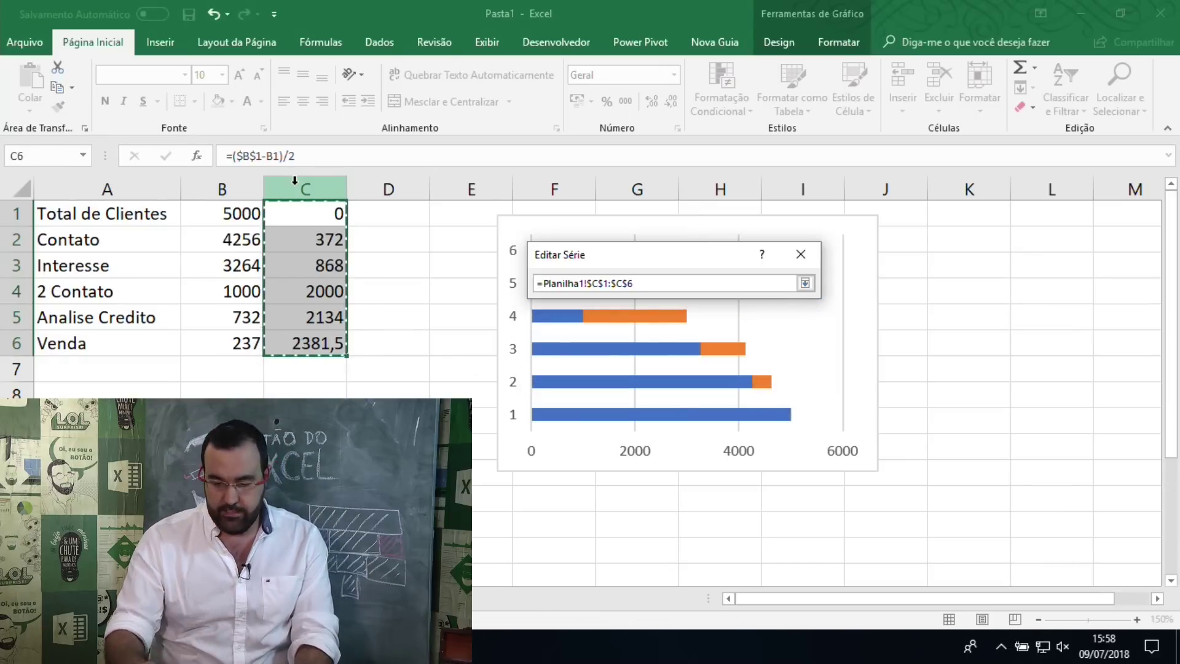
key("Return")
left_click(710, 361)
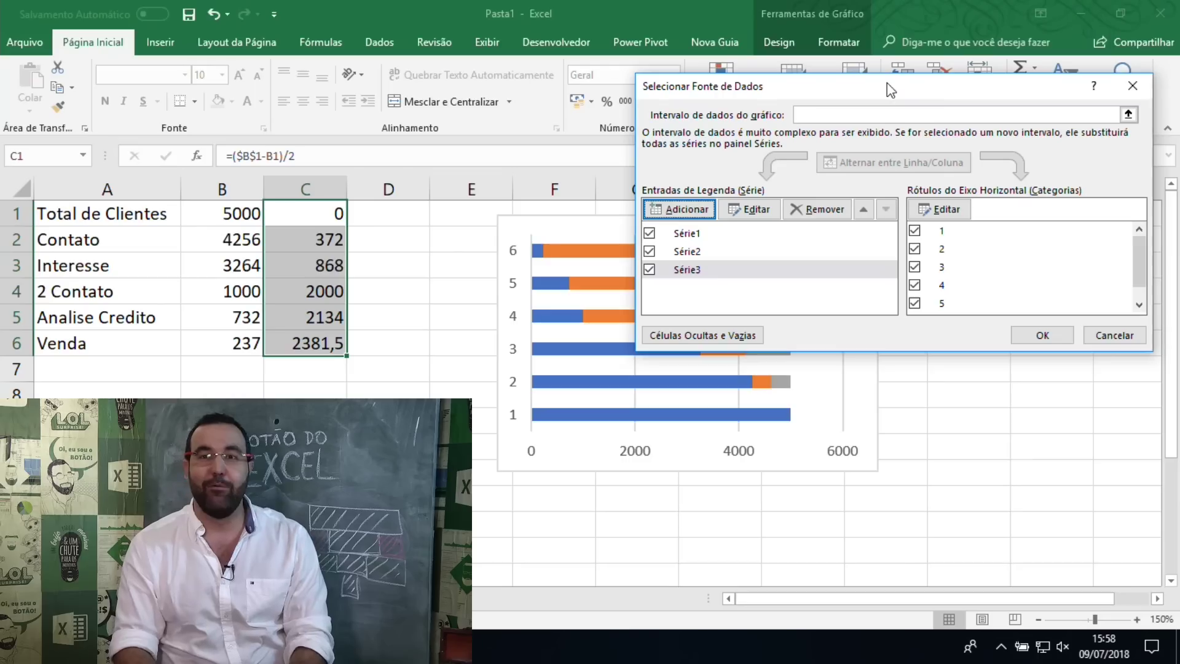
Reorder the chart's series so that Série1 lies between Série2 and Série3, and apply the data source changes.
left_click_drag(890, 90, 208, 89)
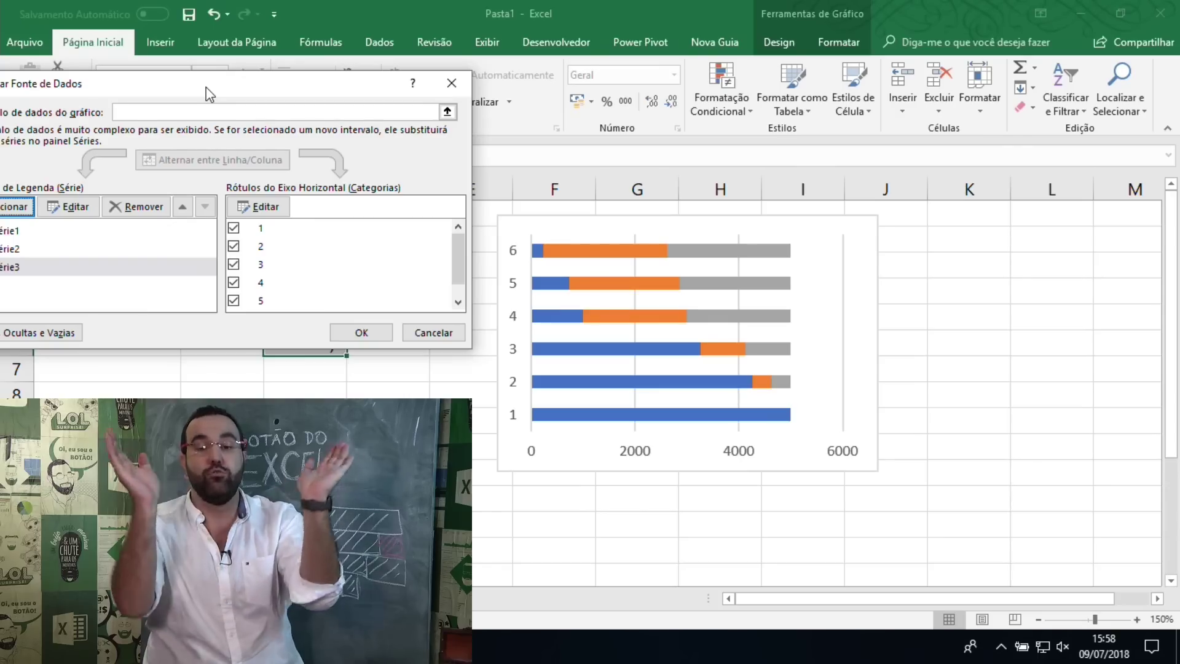
left_click_drag(200, 87, 266, 78)
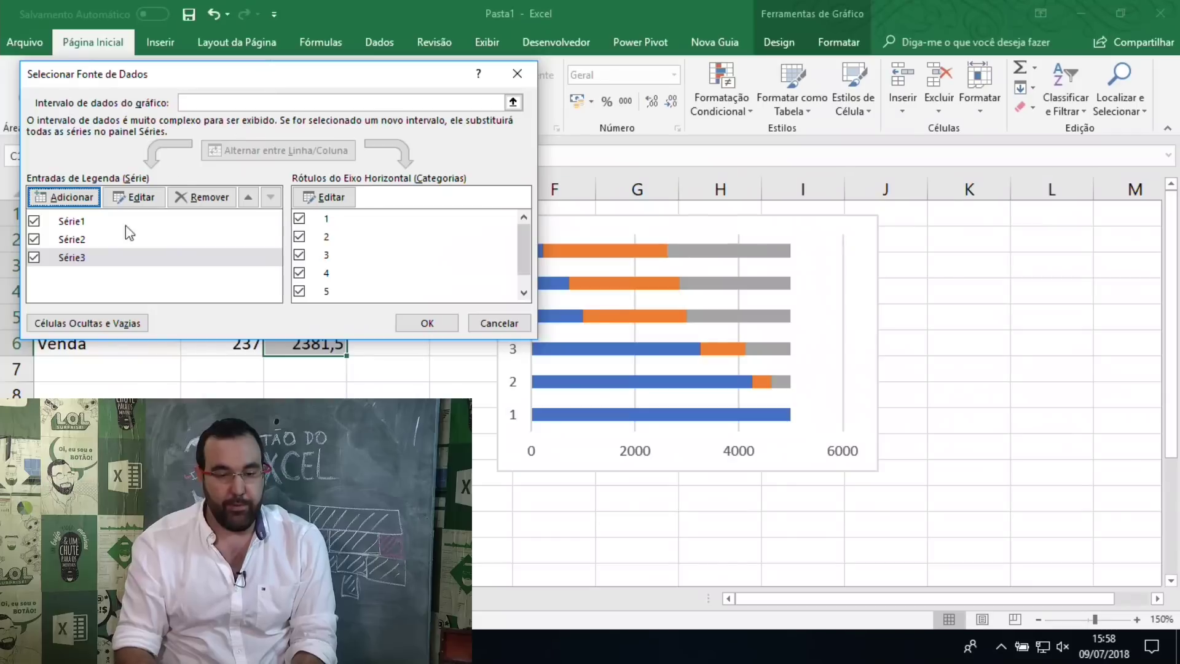
left_click(79, 225)
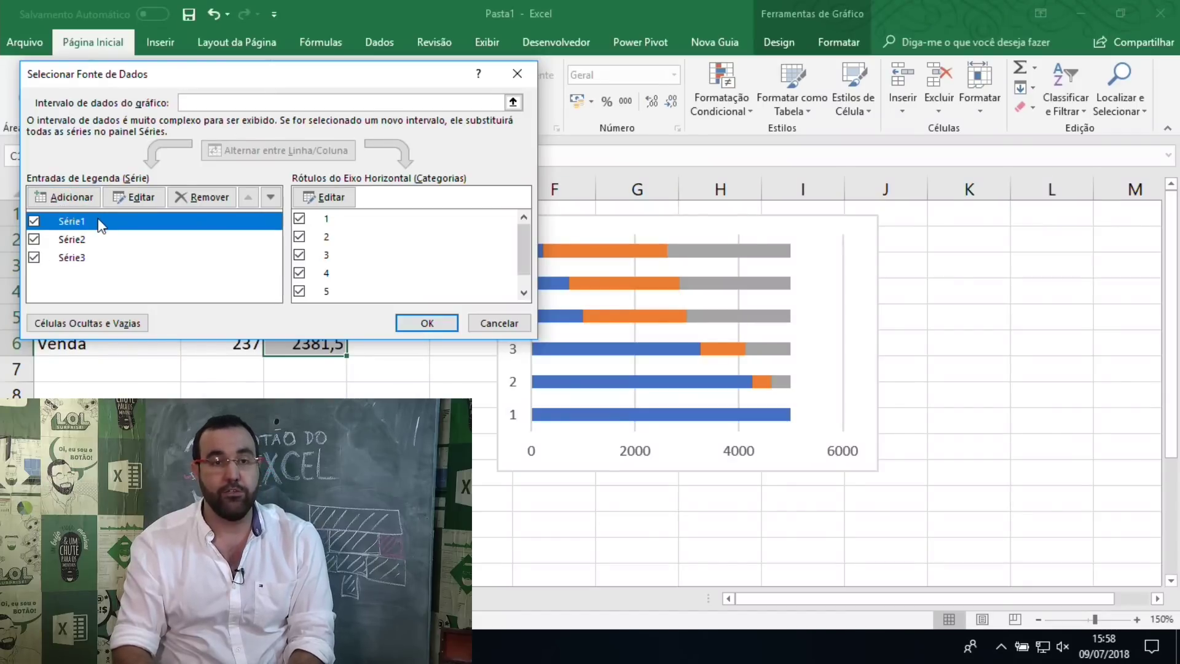
left_click(270, 203)
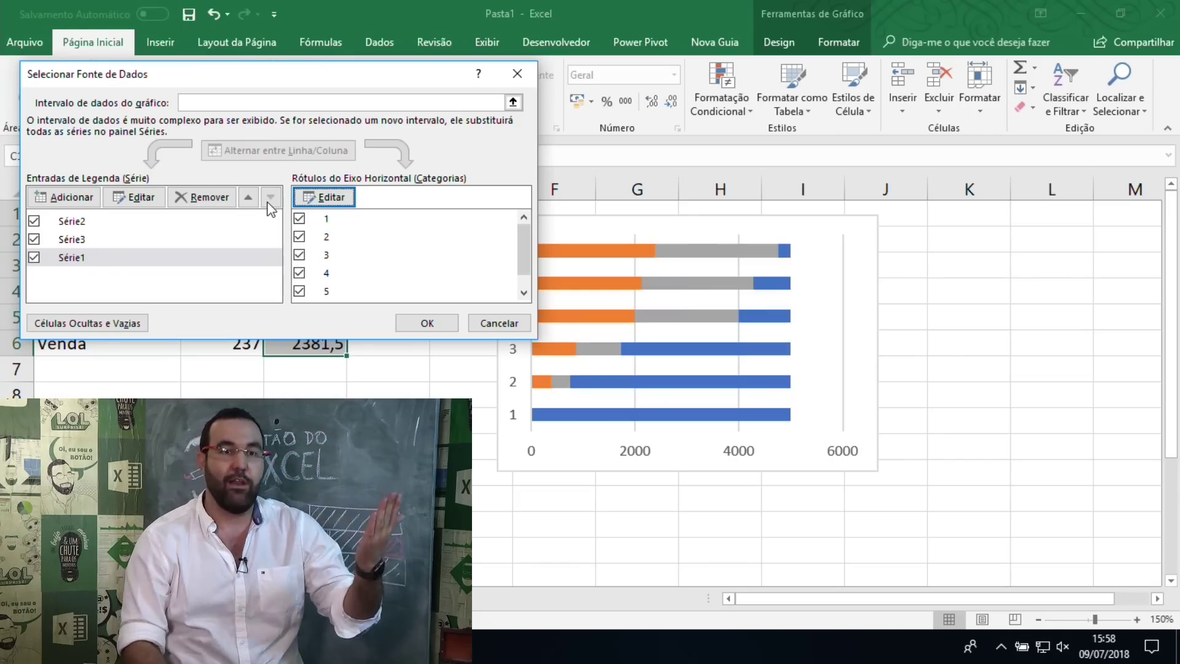
left_click(246, 198)
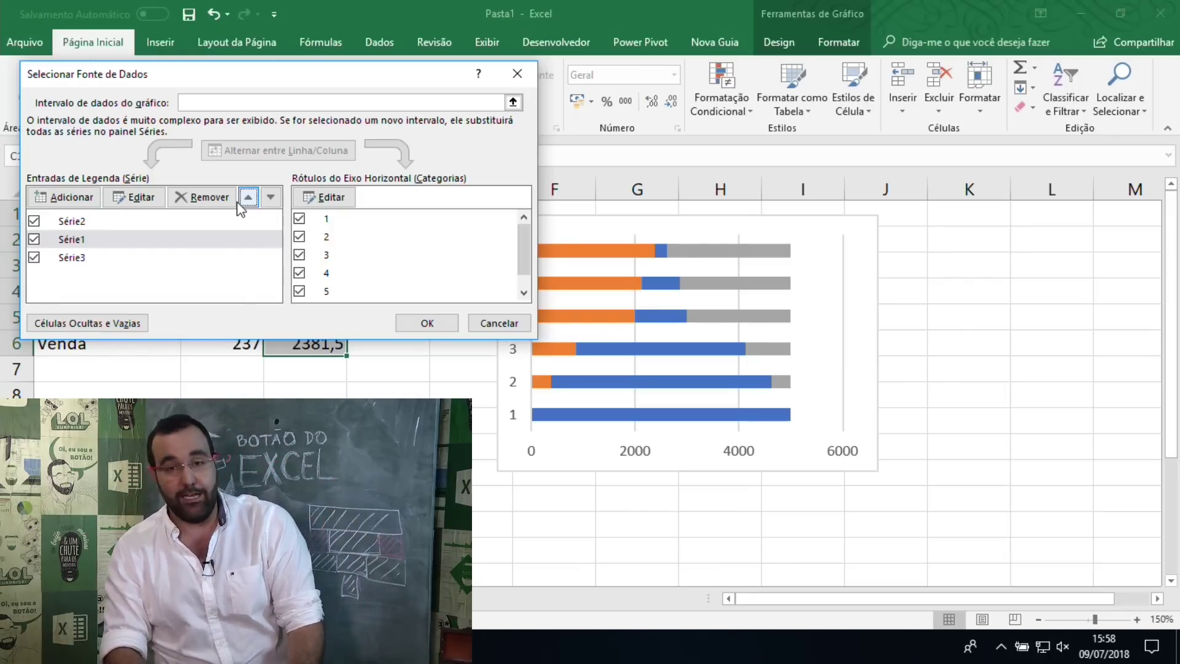
left_click(437, 324)
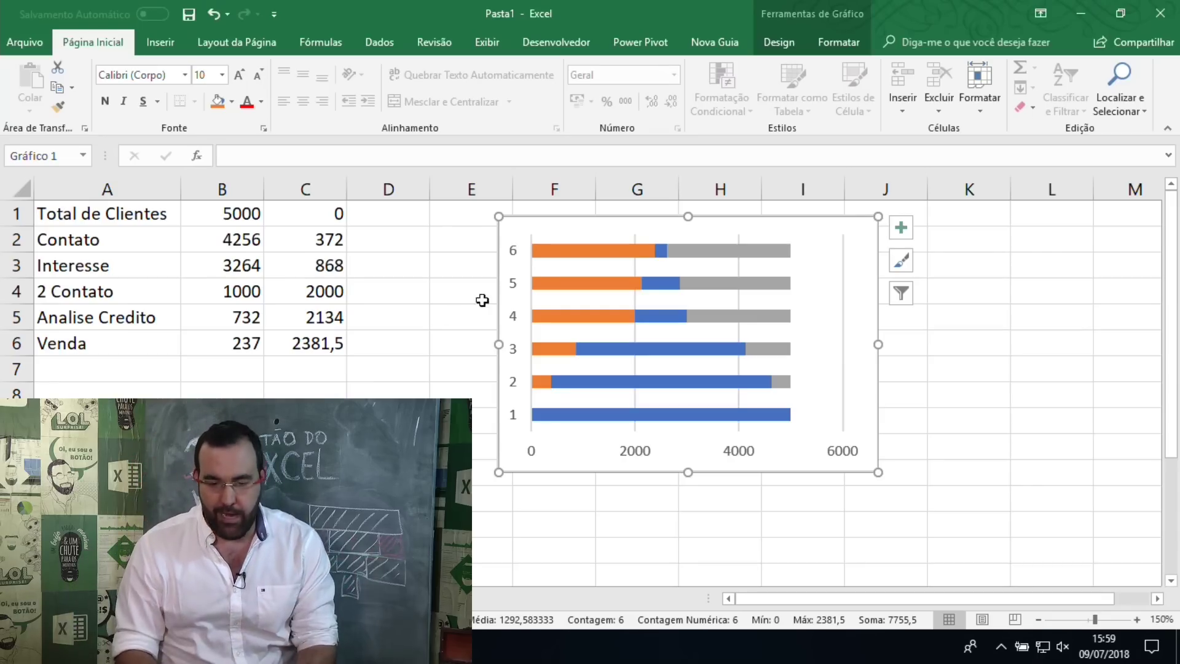
Set the orange Série2 bars to no fill.
left_click(570, 255)
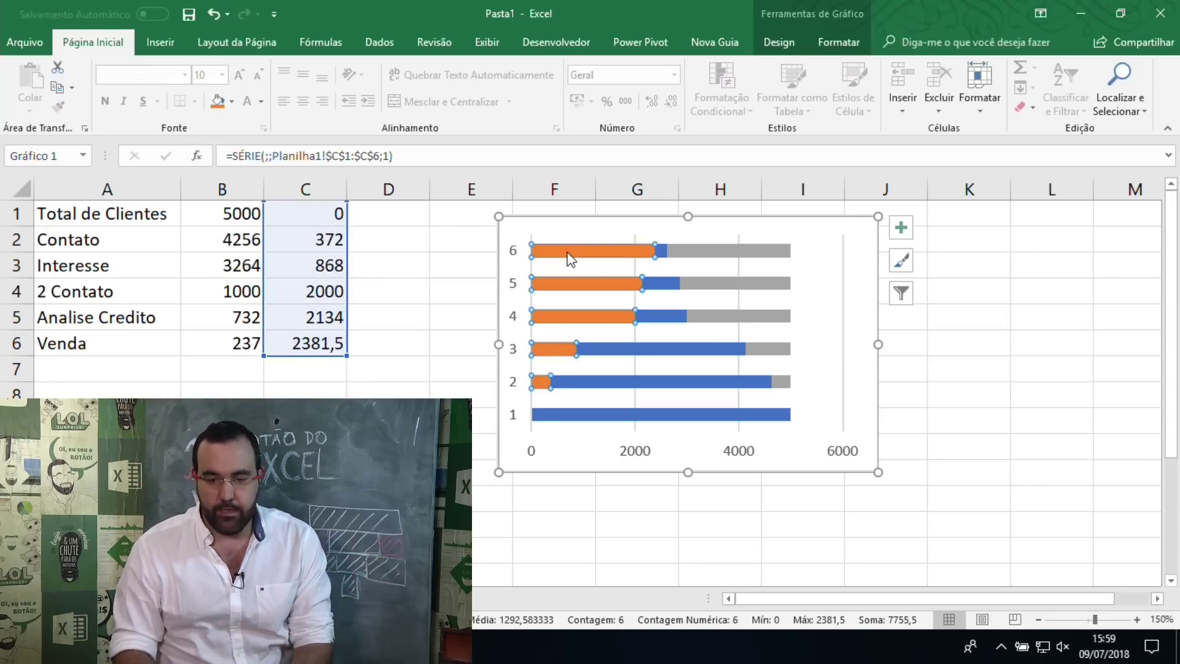
left_click(837, 48)
left_click(561, 74)
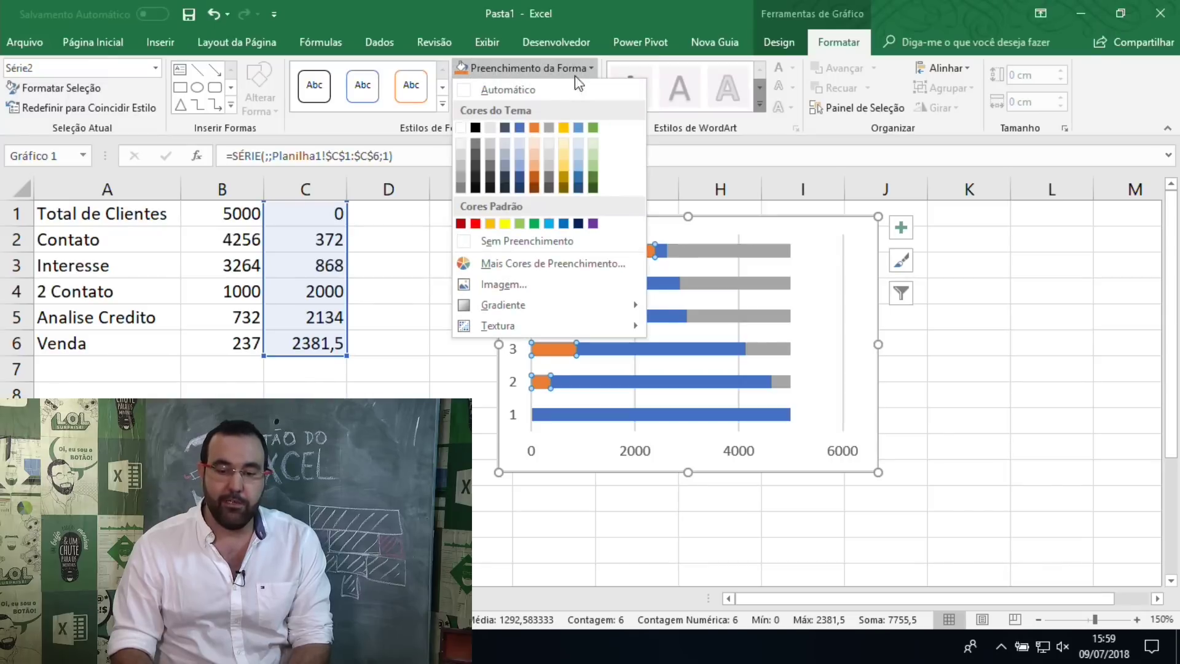
left_click(569, 243)
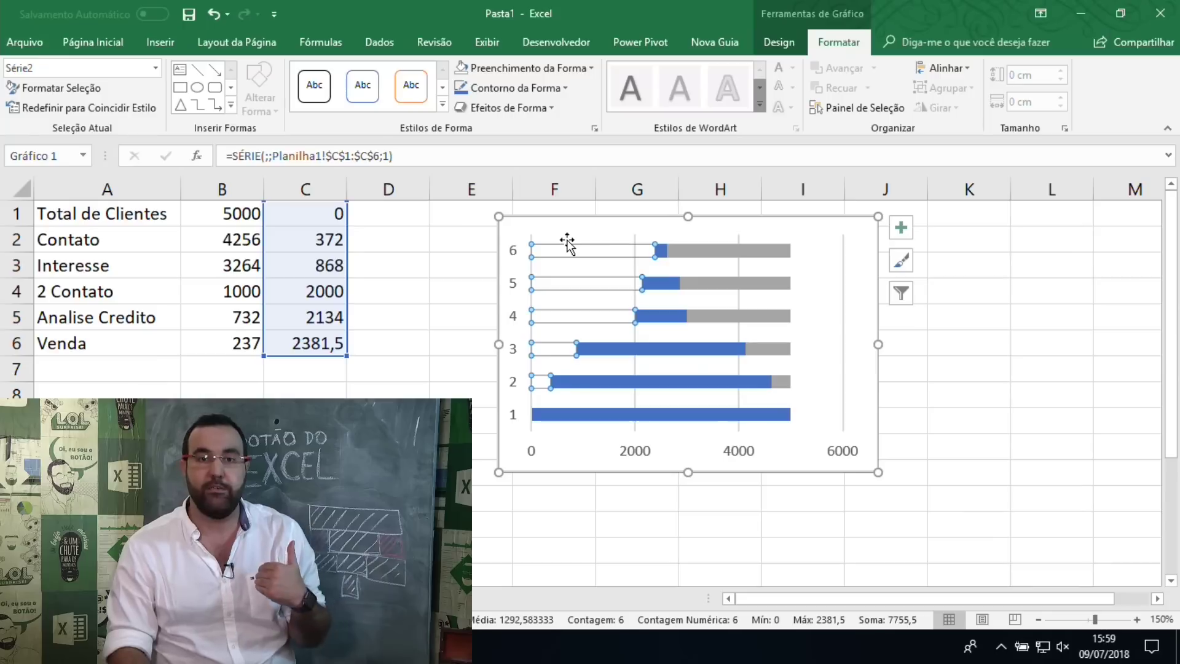
Set the grey Série3 bars to no fill.
left_click(676, 248)
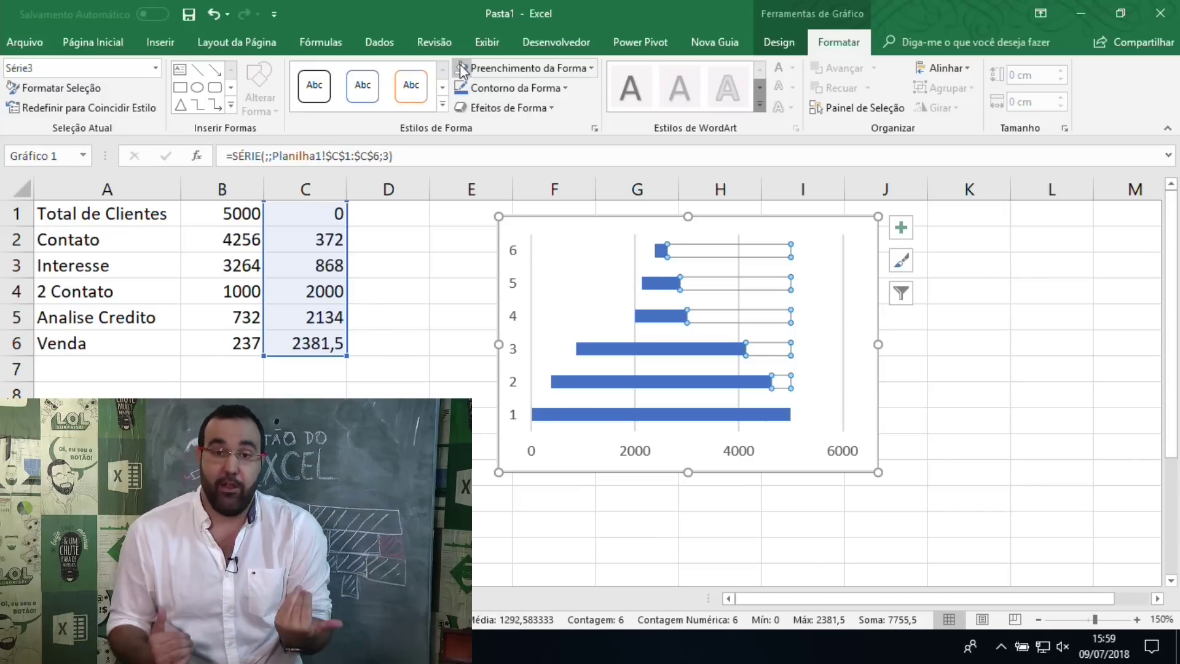
Reverse the category order of the chart's vertical axis and close the axis formatting options.
left_click(514, 291)
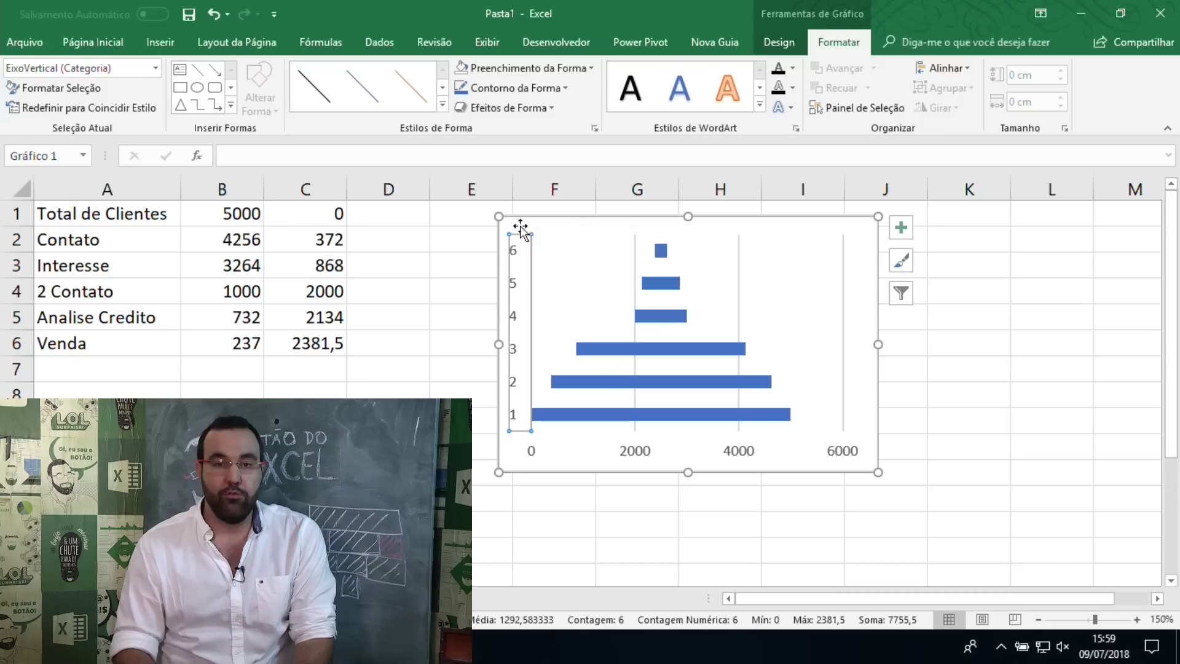
right_click(515, 263)
left_click(579, 440)
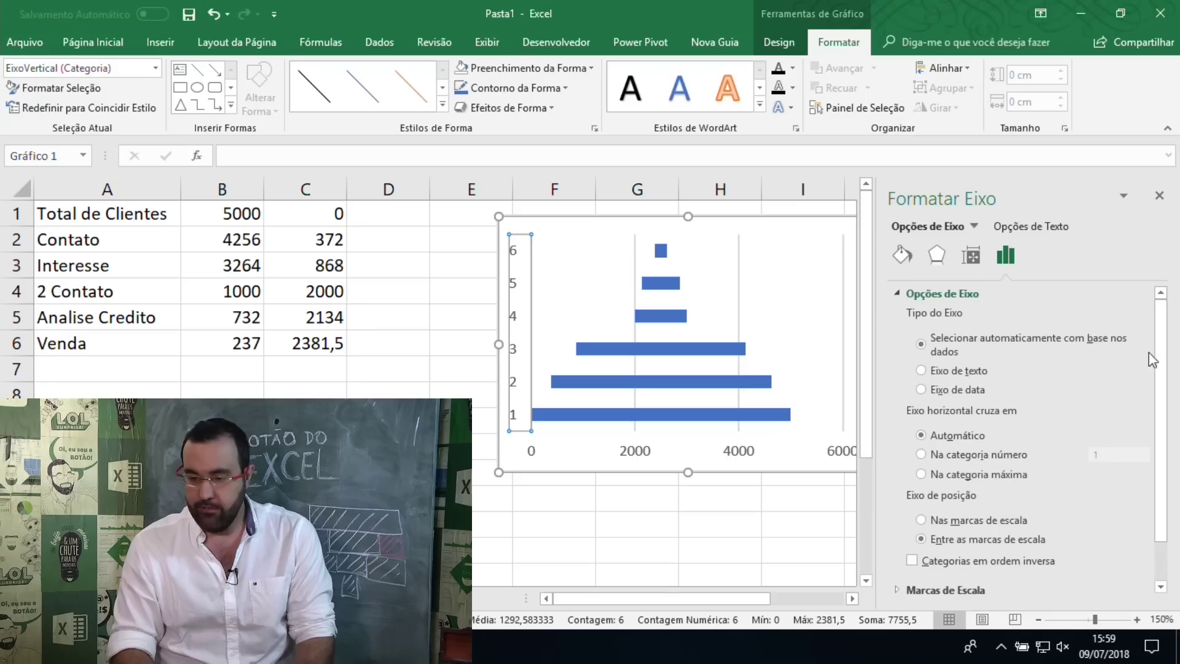
scroll(1152, 360, "down", 2)
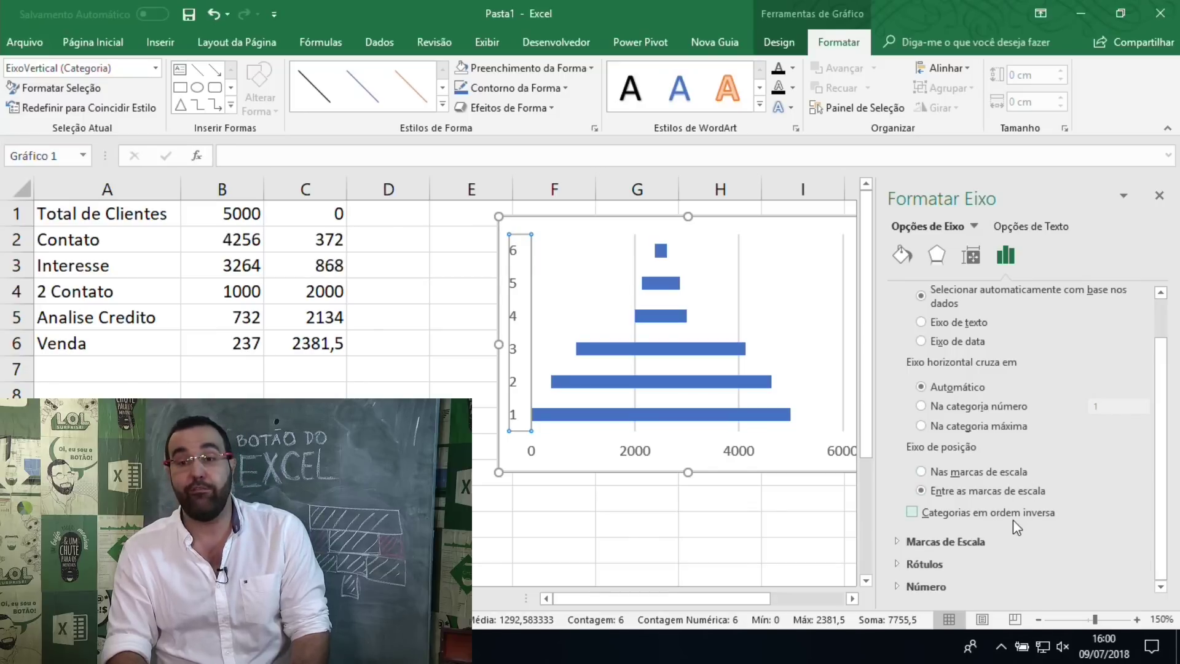
left_click(974, 512)
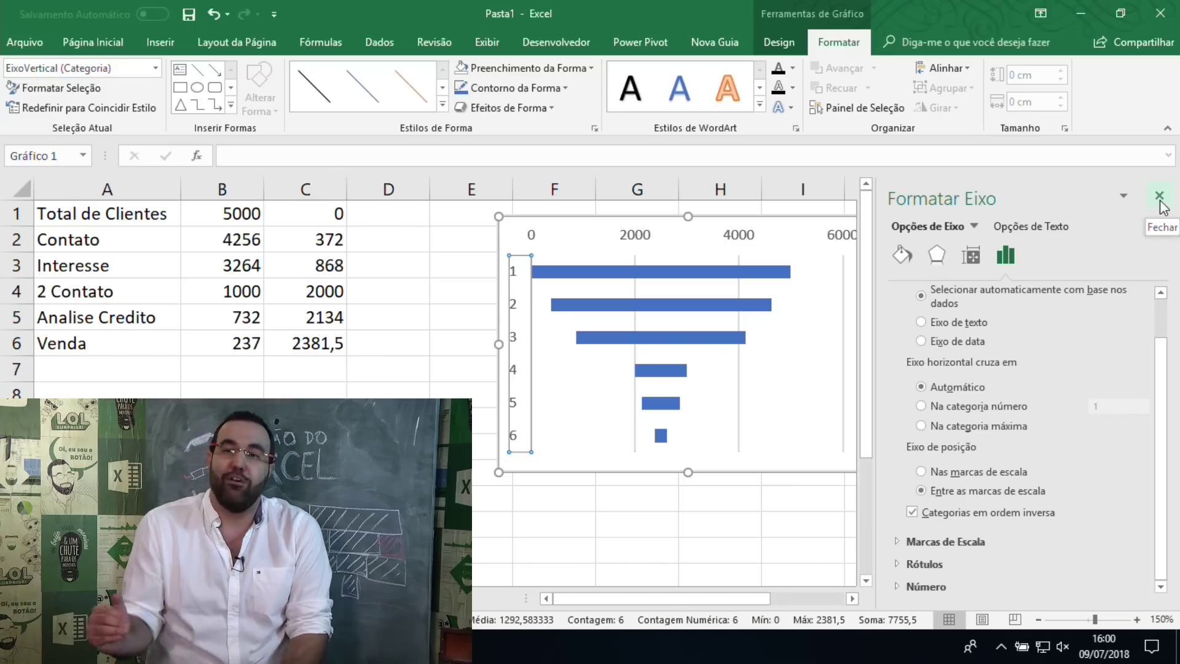
left_click(1159, 196)
Open the data series formatting options for the blue Série1 bars.
left_click(739, 282)
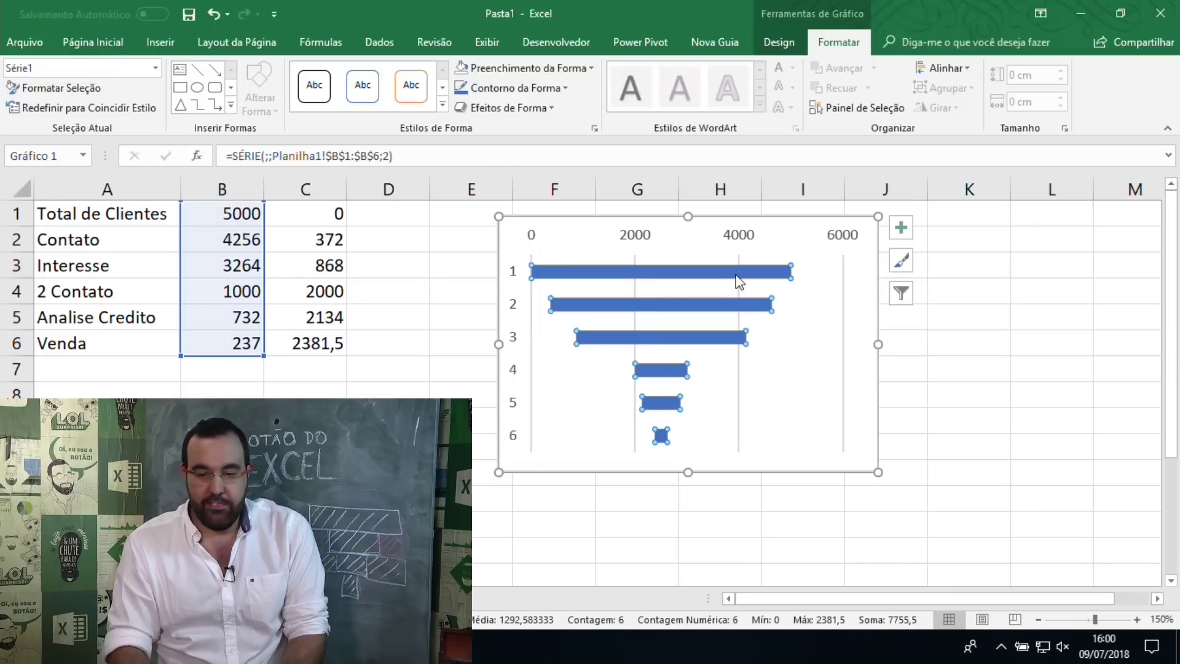
right_click(739, 282)
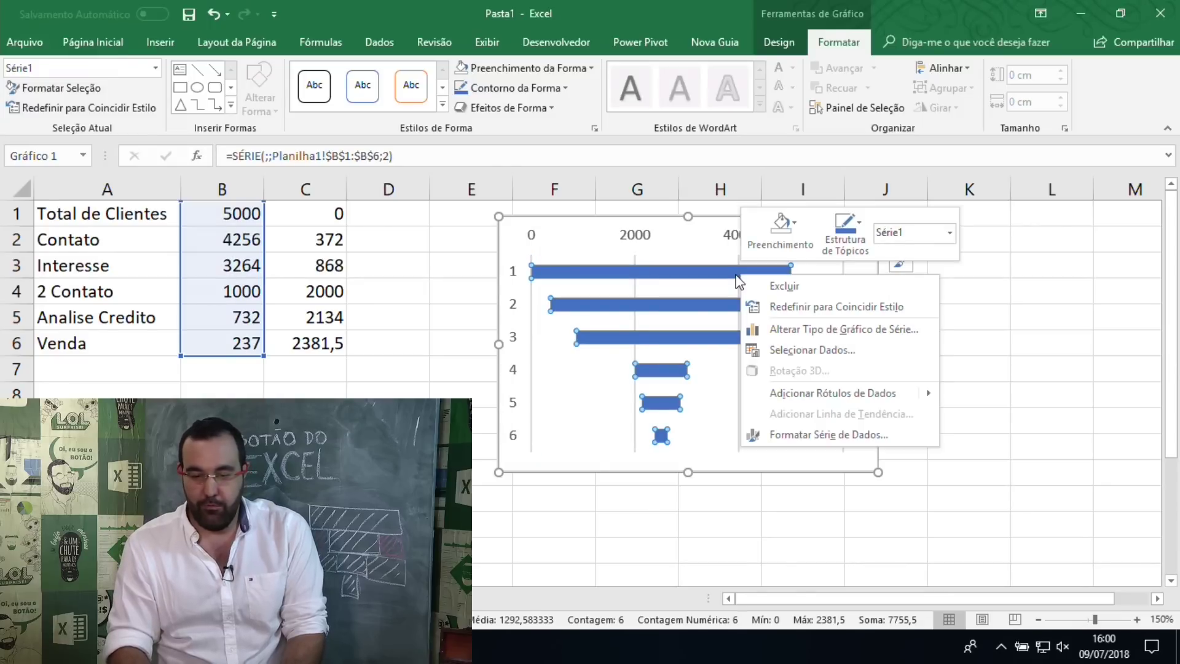
left_click(822, 441)
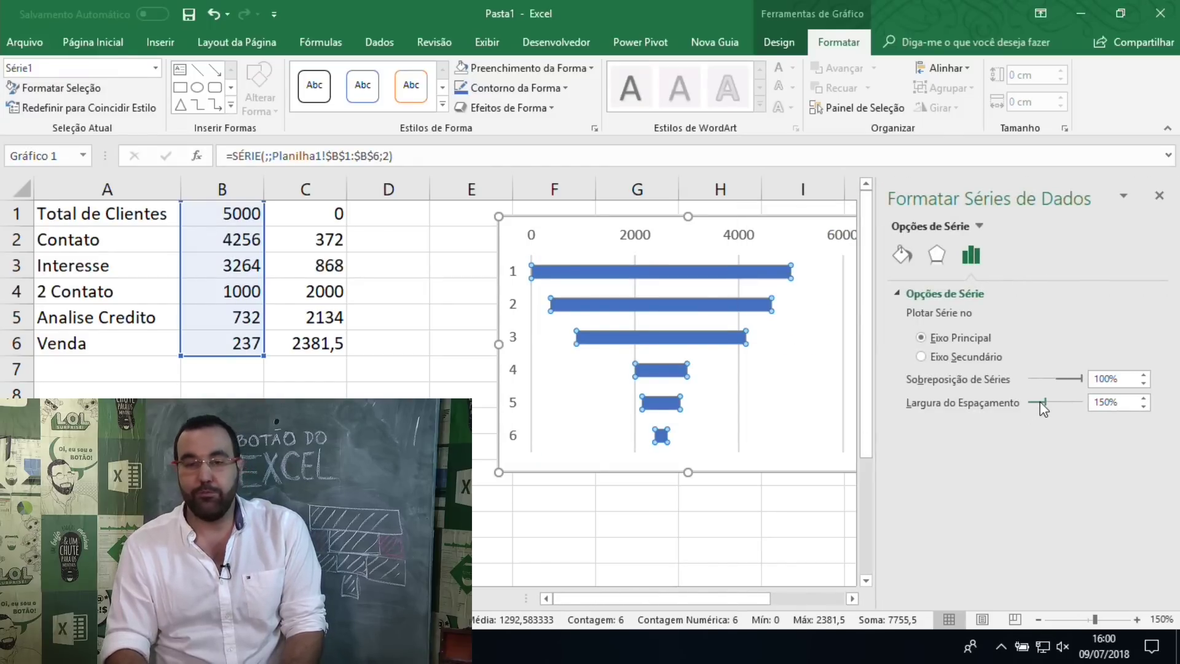